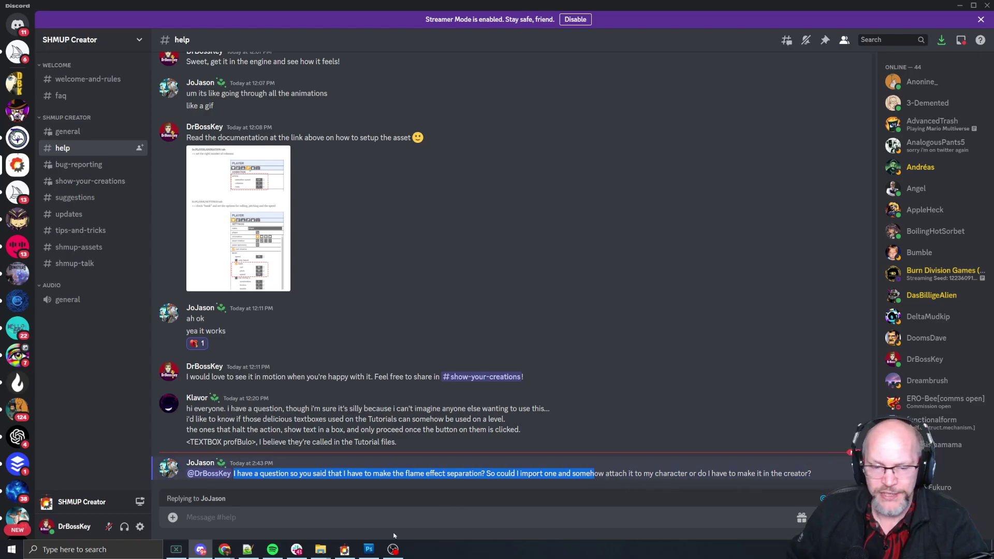
# Step: Read the latest question in the help channel about importing a flame effect and attaching it to a character
pyautogui.click(234, 473)
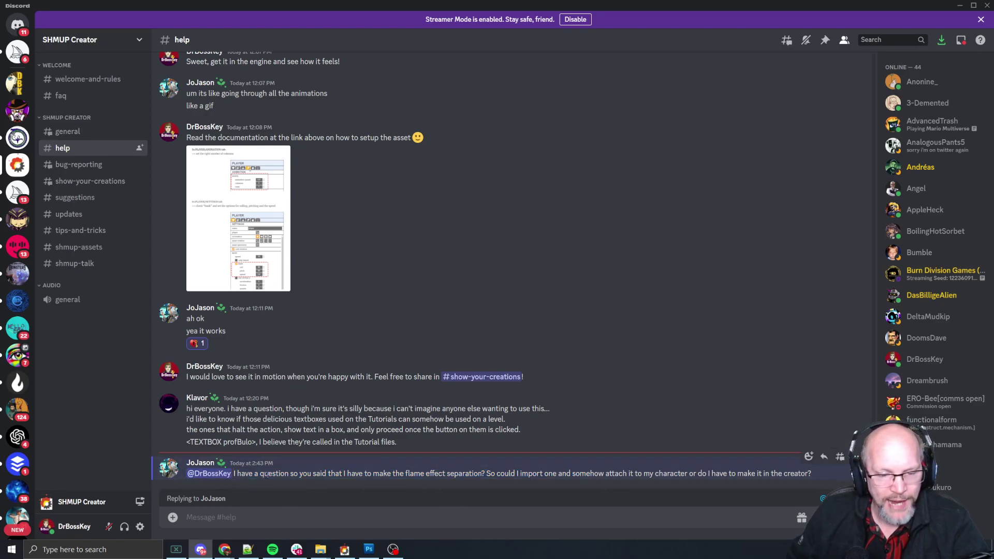
pyautogui.moveTo(329, 475); pyautogui.dragTo(553, 475)
pyautogui.moveTo(619, 475); pyautogui.dragTo(755, 475)
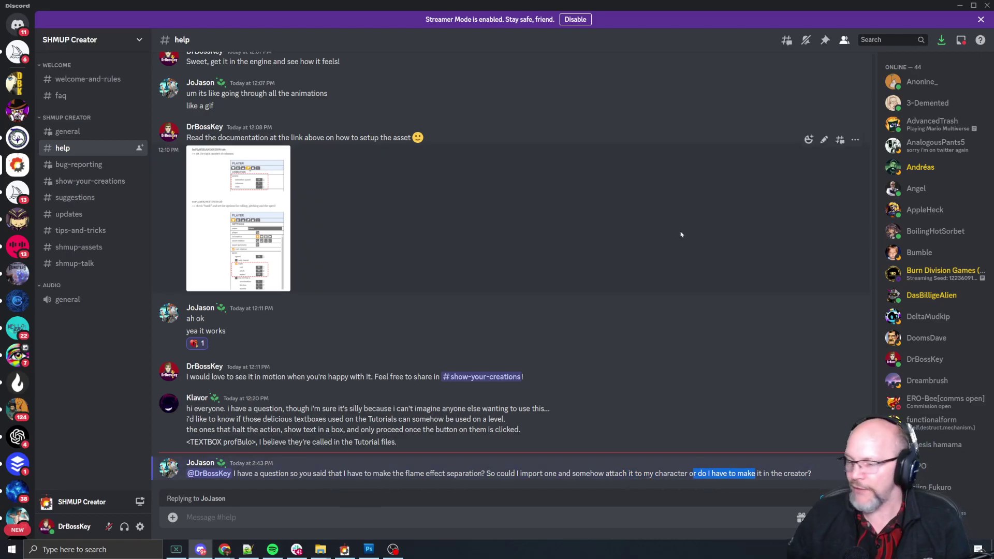
# Step: Switch to SHMUP Creator and start a playtest of Challenge Level 4
pyautogui.hotkey('alt', 'Tab')
pyautogui.hotkey('alt', 'Tab')
pyautogui.press('Tab')
pyautogui.press('Tab')
pyautogui.hotkey('shift', 'Tab')
pyautogui.hotkey('shift', 'Tab')
pyautogui.press('Tab')
pyautogui.press('Tab')
pyautogui.press('Tab')
pyautogui.press('Tab')
pyautogui.press('Tab')
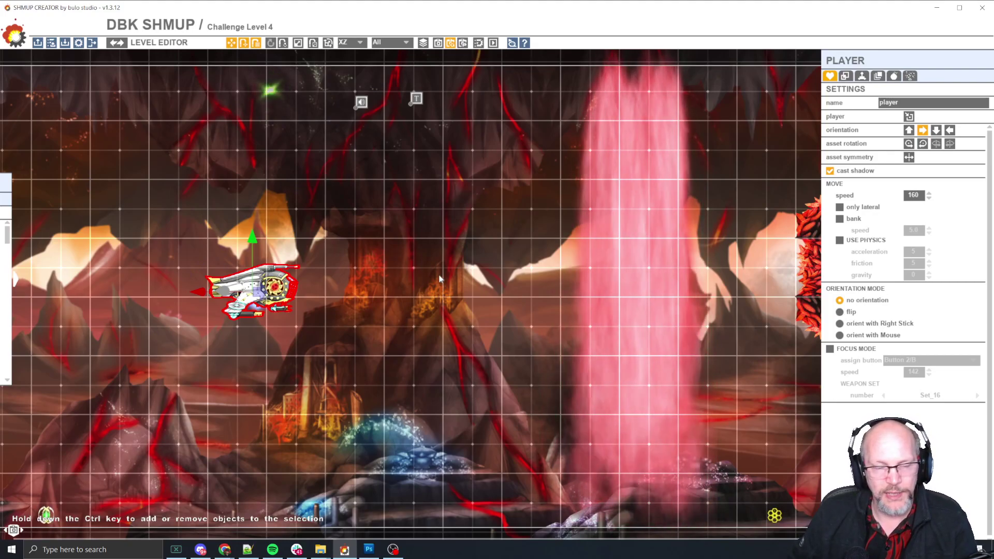
pyautogui.press('F5')
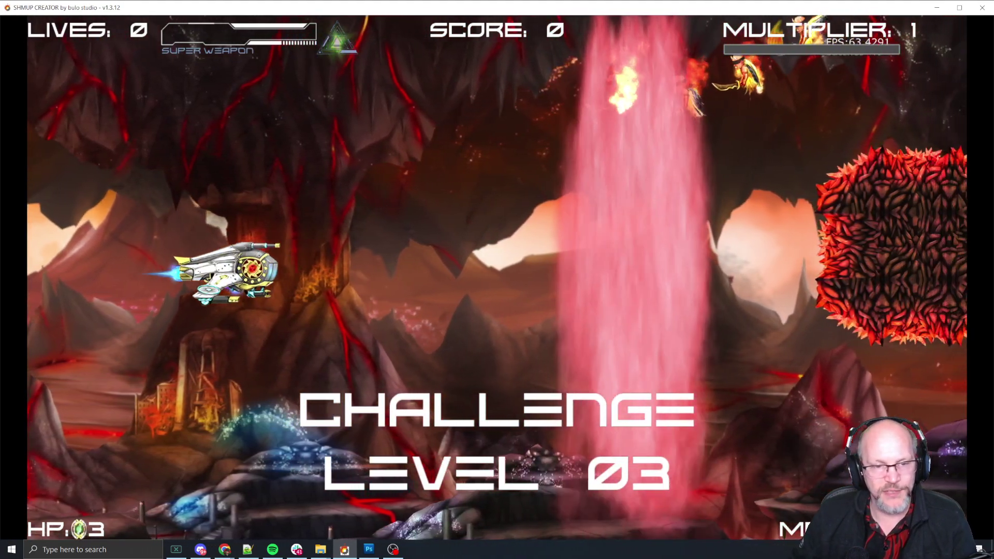
# Step: Fly the player ship around the level to examine its engine flame, and exit the playtest
pyautogui.press('Down')
pyautogui.press('Right')
pyautogui.press('Left')
pyautogui.press('Down')
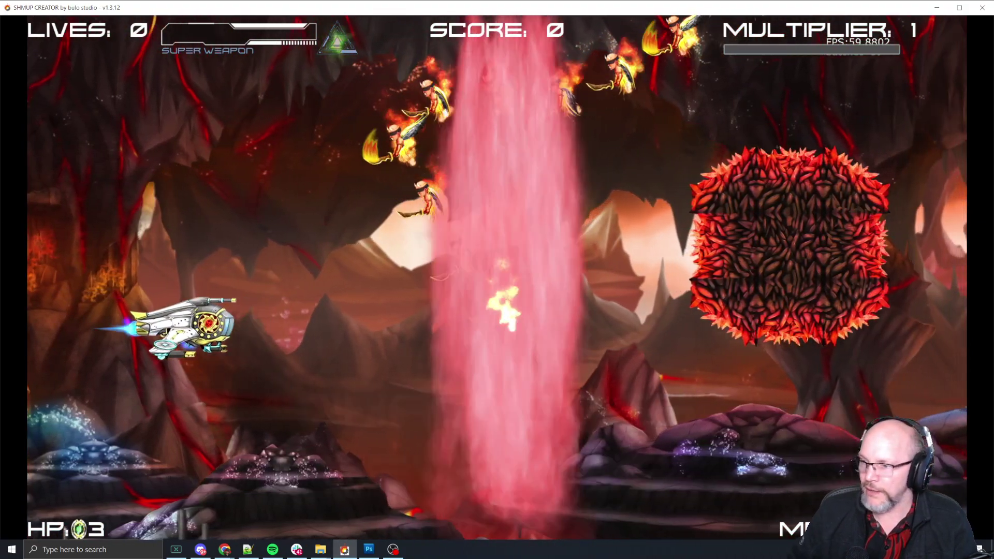
pyautogui.press('Right')
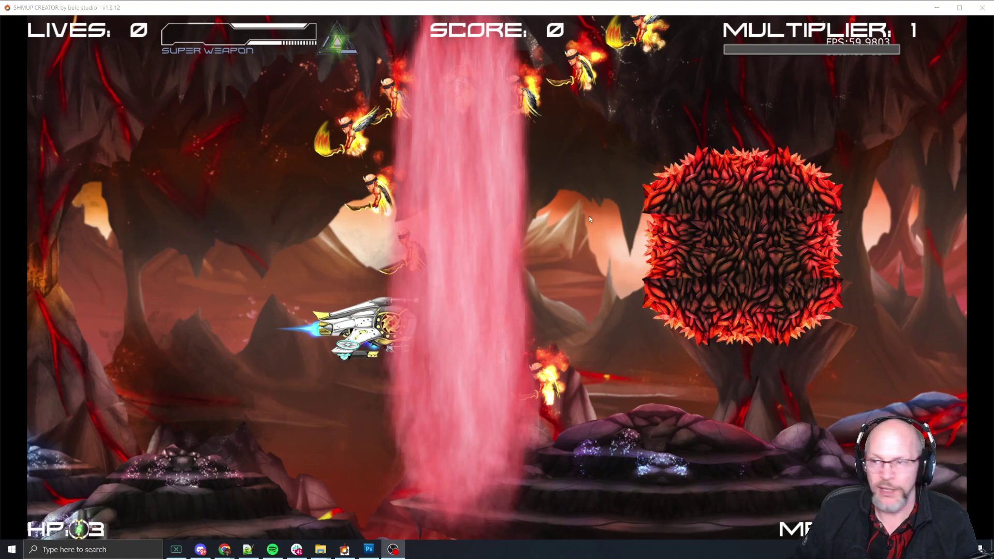
pyautogui.click(196, 254)
pyautogui.press('Left')
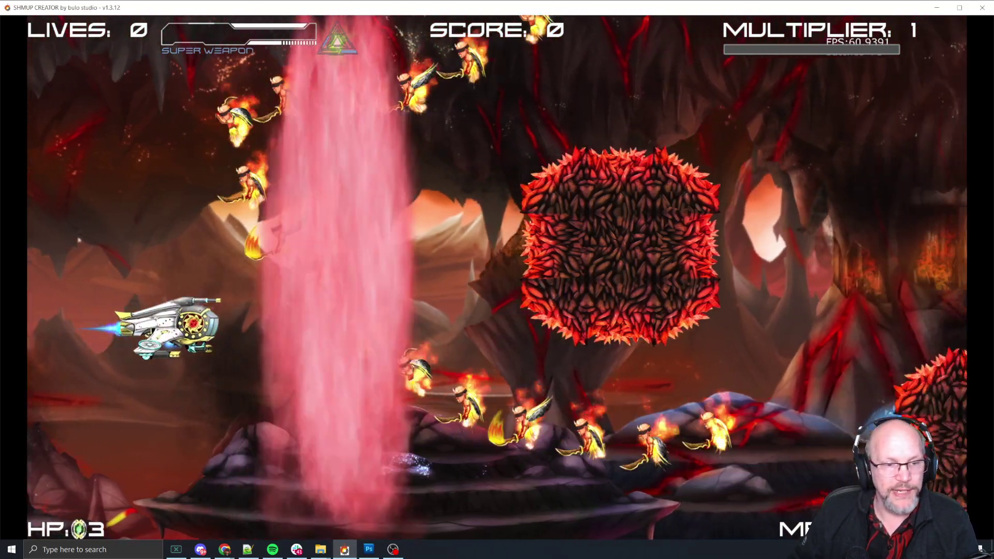
pyautogui.press('Down')
pyautogui.press('Right')
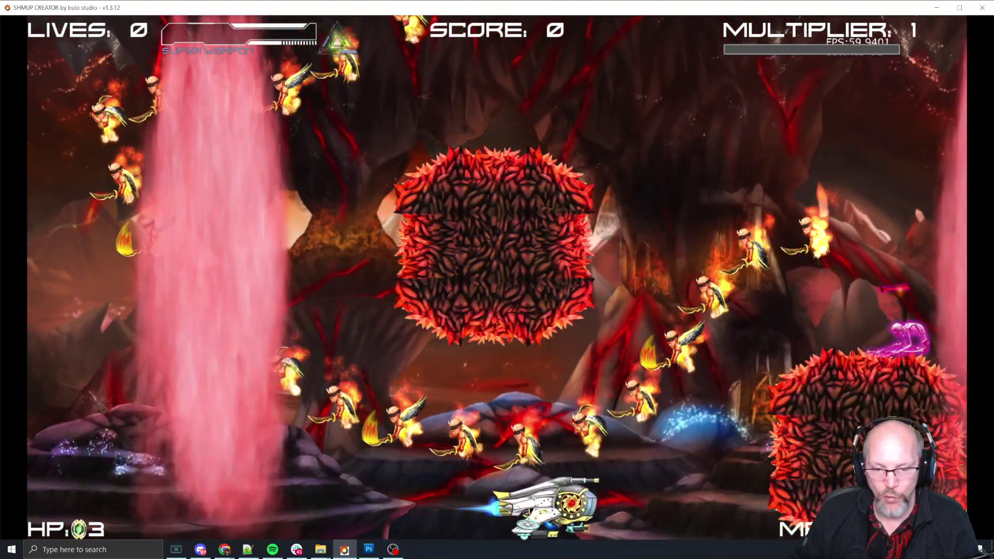
pyautogui.press('Left')
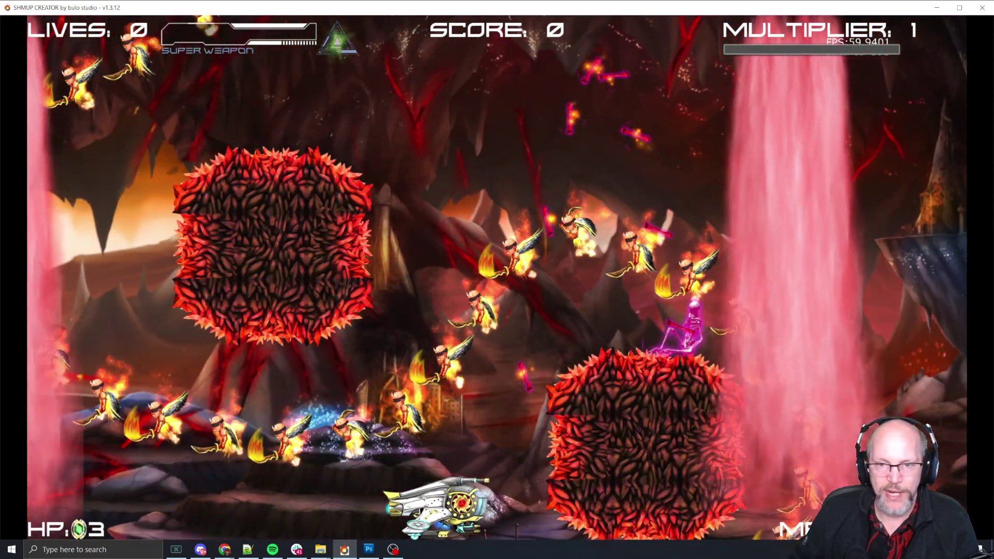
pyautogui.press('Escape')
# Step: Switch to the File Explorer window showing the DBK game's Assets\Particles folder
pyautogui.hotkey('alt', 'Tab')
pyautogui.hotkey('alt', 'shift', 'Tab')
pyautogui.hotkey('alt', 'shift', 'Tab')
pyautogui.moveTo(8, 273)
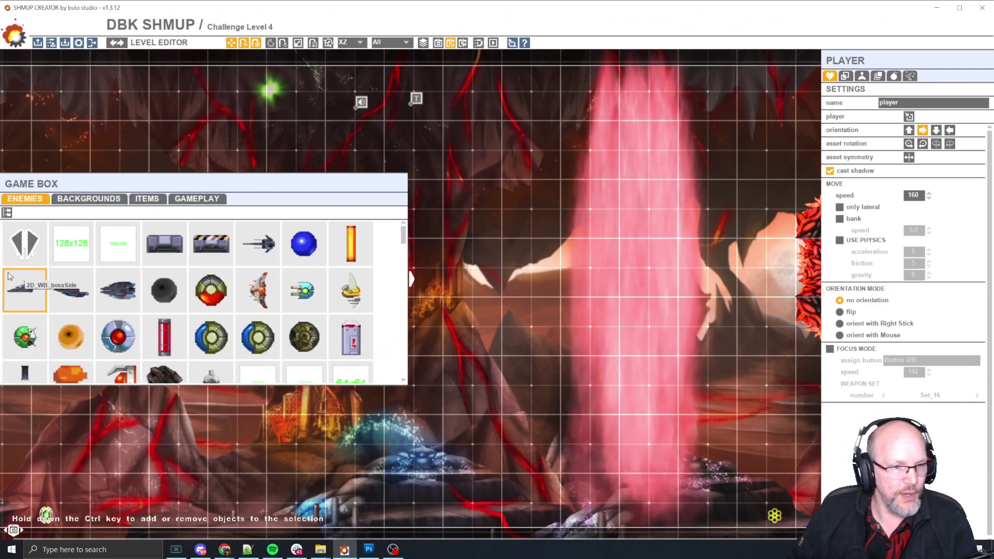
pyautogui.moveTo(8, 274); pyautogui.dragTo(252, 291)
pyautogui.hotkey('alt', 'Tab')
pyautogui.hotkey('alt', 'Tab')
pyautogui.hotkey('alt', 'Tab')
pyautogui.hotkey('alt', 'Tab')
pyautogui.hotkey('alt', 'Tab')
pyautogui.hotkey('alt', 'Tab')
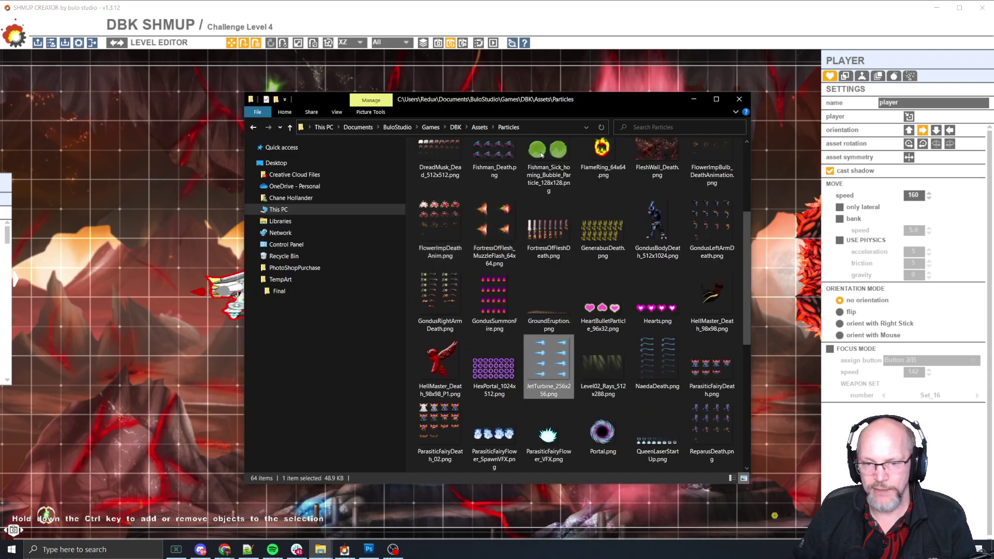
# Step: Show the full path of the Particles folder and select JetTurbine_256x256.png in it
pyautogui.click(552, 126)
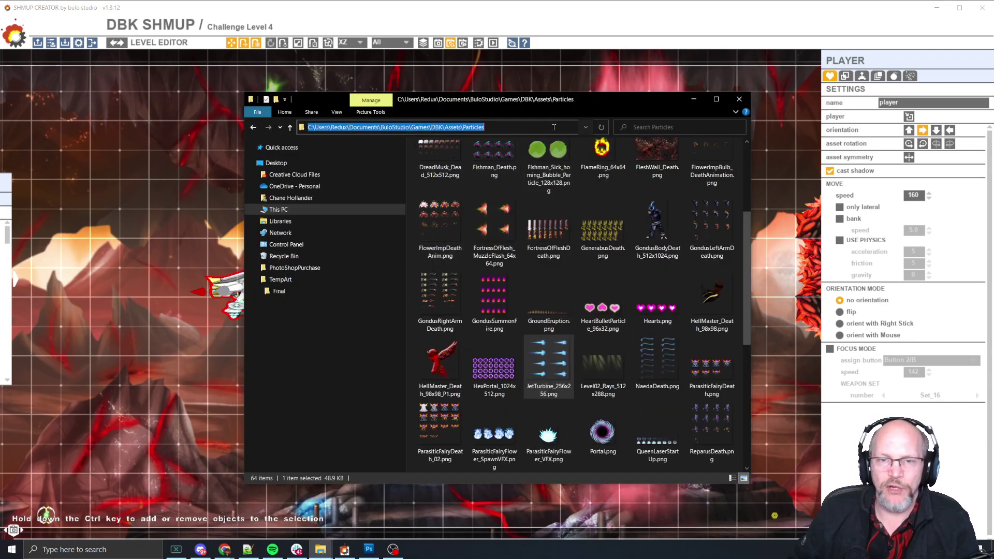
pyautogui.click(467, 127)
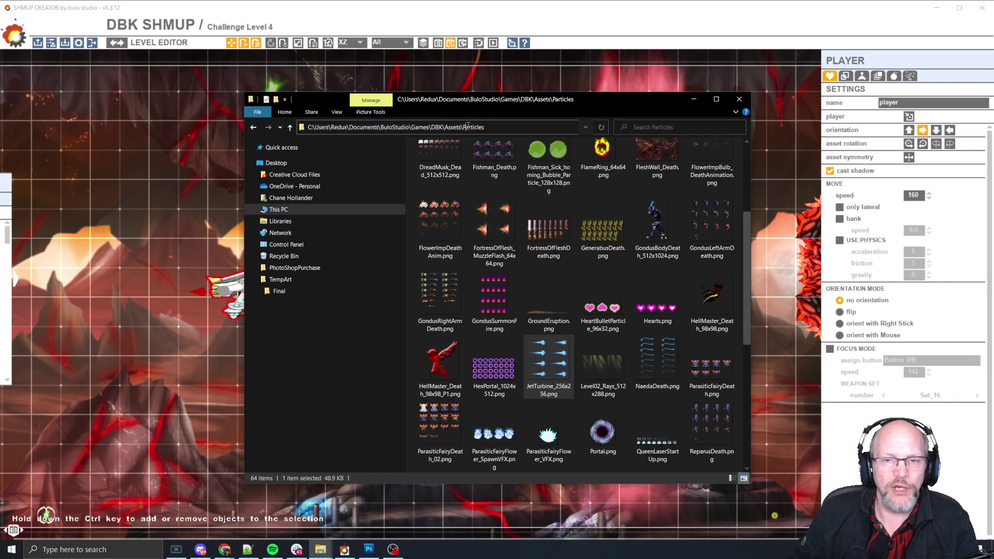
pyautogui.click(551, 367)
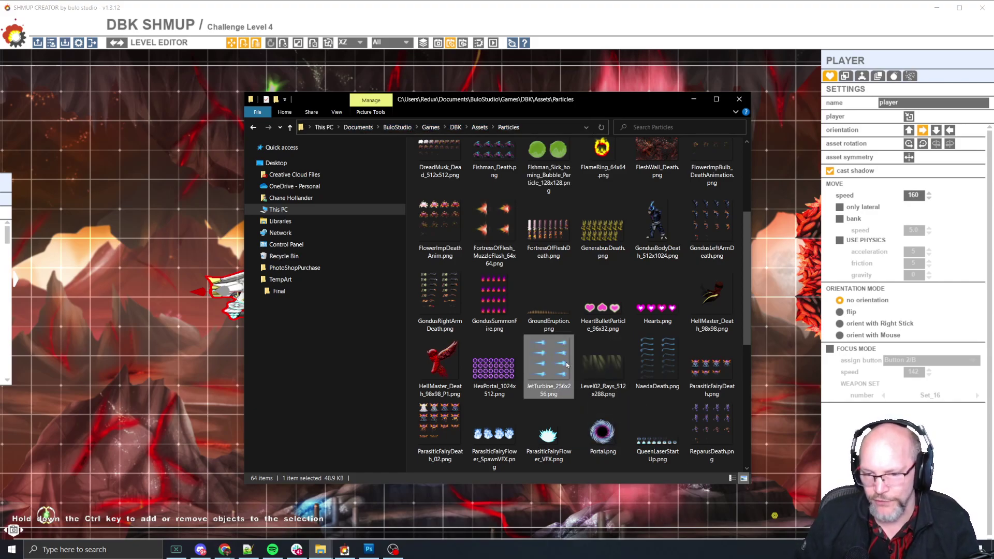
# Step: Switch to Photoshop to examine the flame frames of JetTurbine_256x256.png up close, and close Photoshop
pyautogui.hotkey('alt', 'Tab')
pyautogui.press('Tab')
pyautogui.press('Tab')
pyautogui.press('Tab')
pyautogui.press('Tab')
pyautogui.press('Tab')
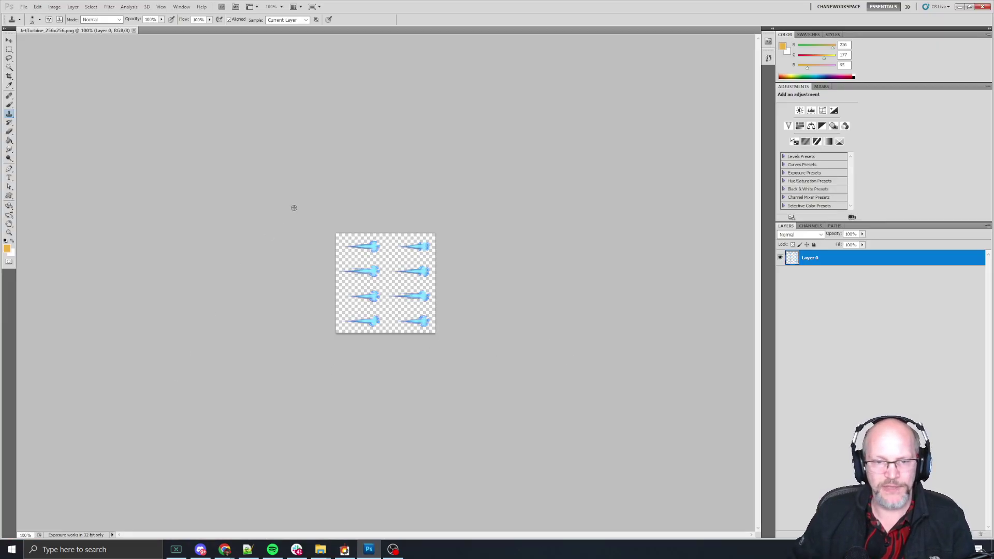
pyautogui.keyDown('alt'); pyautogui.scroll(15, 346, 264); pyautogui.keyUp('alt')
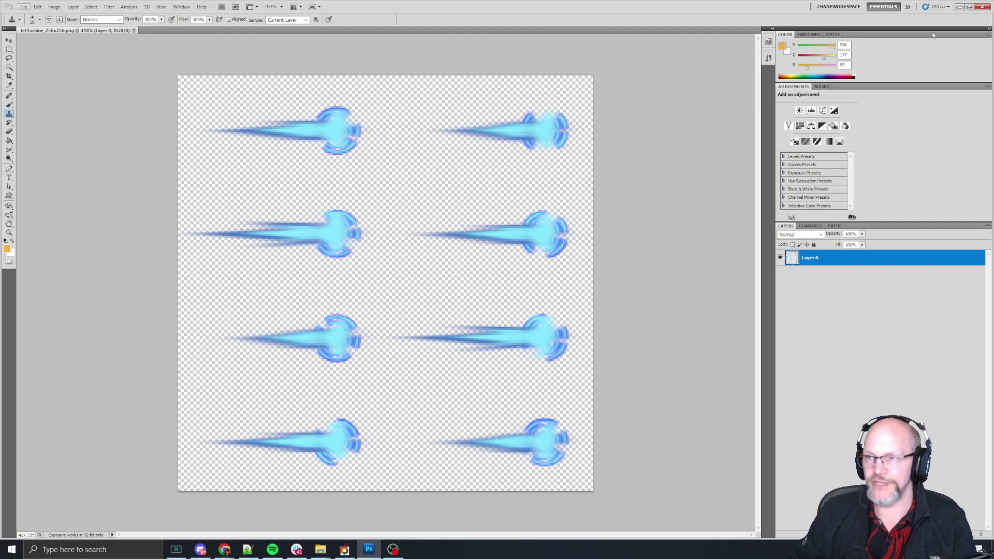
pyautogui.click(982, 6)
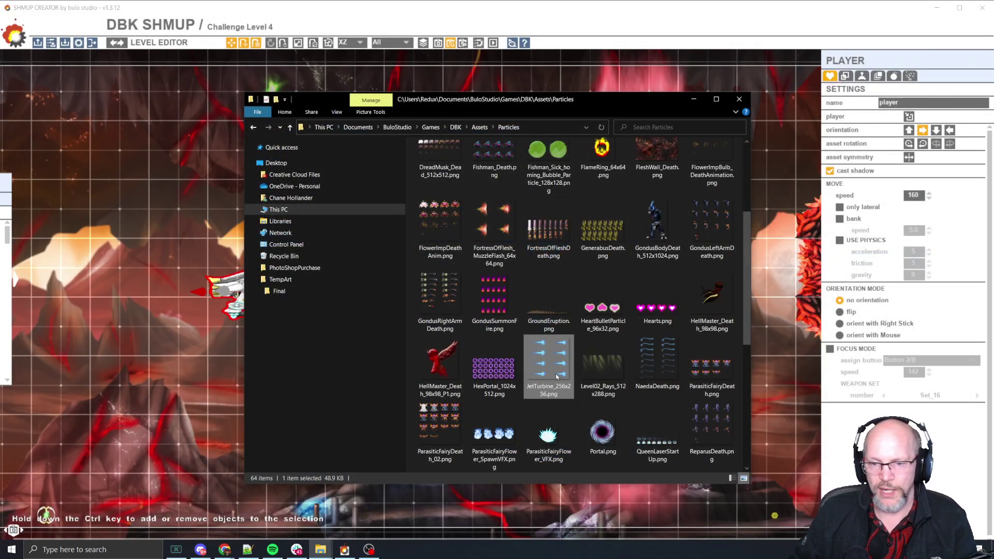
# Step: Return to SHMUP Creator's Game Editor, look at the Explosion Editor, and select PlayerShip_Engine in the Particle System Editor
pyautogui.click(631, 32)
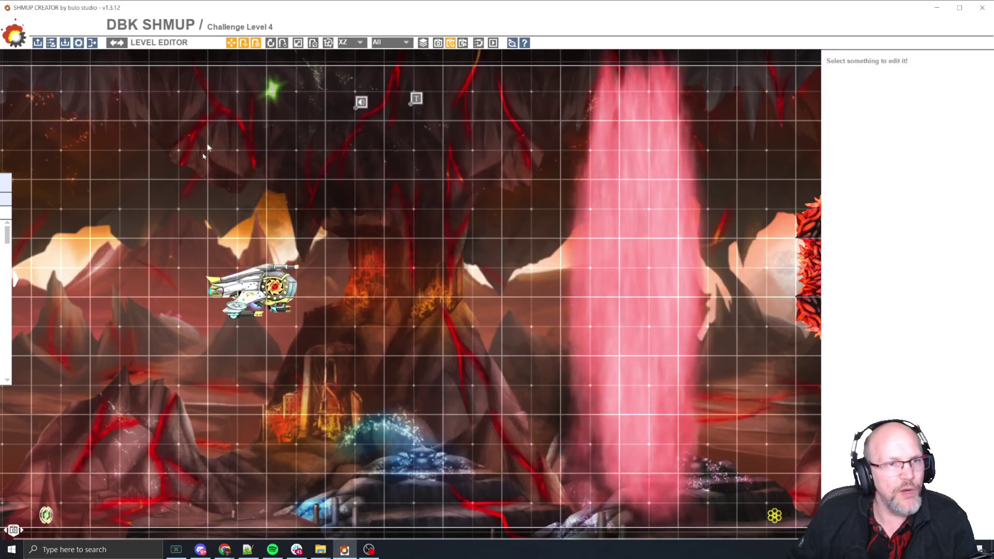
pyautogui.click(116, 43)
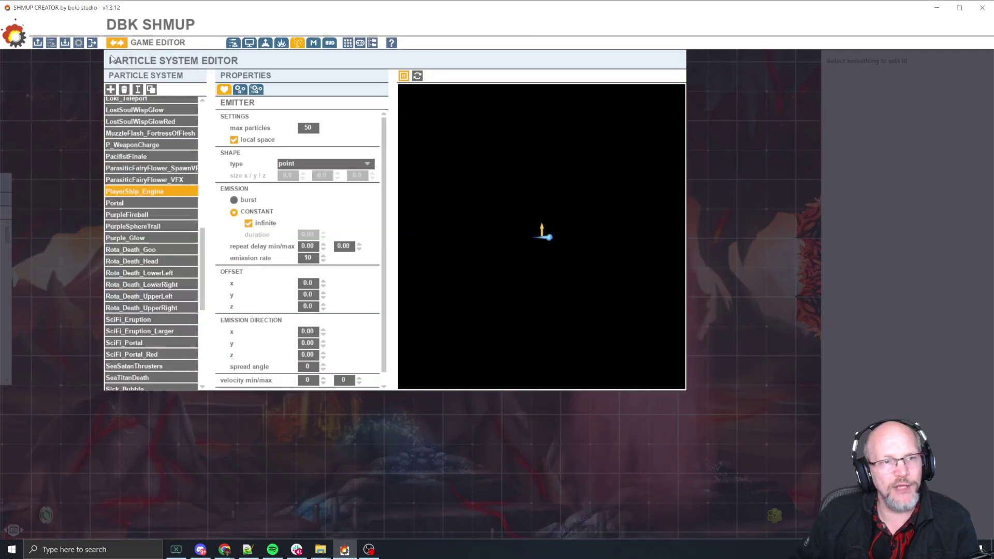
pyautogui.click(282, 43)
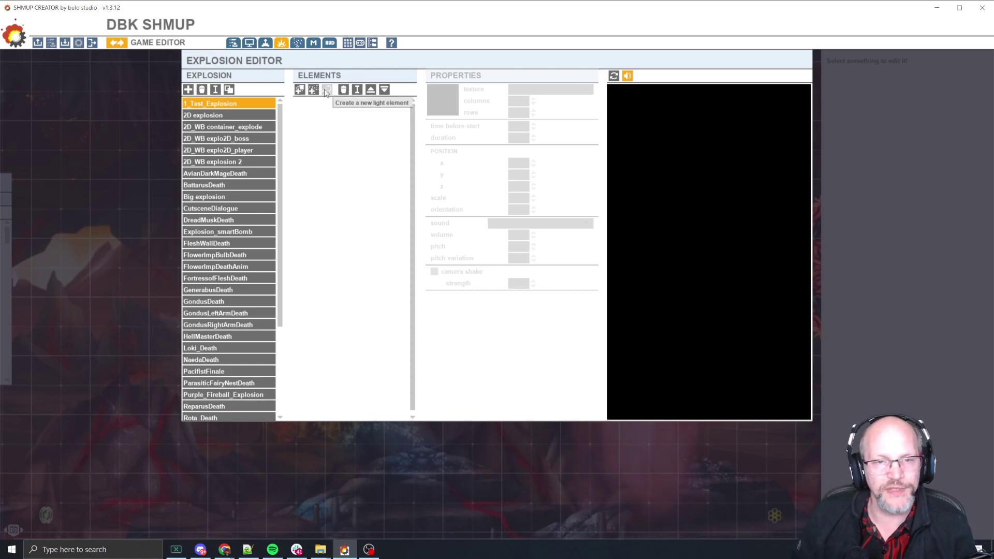
pyautogui.click(297, 43)
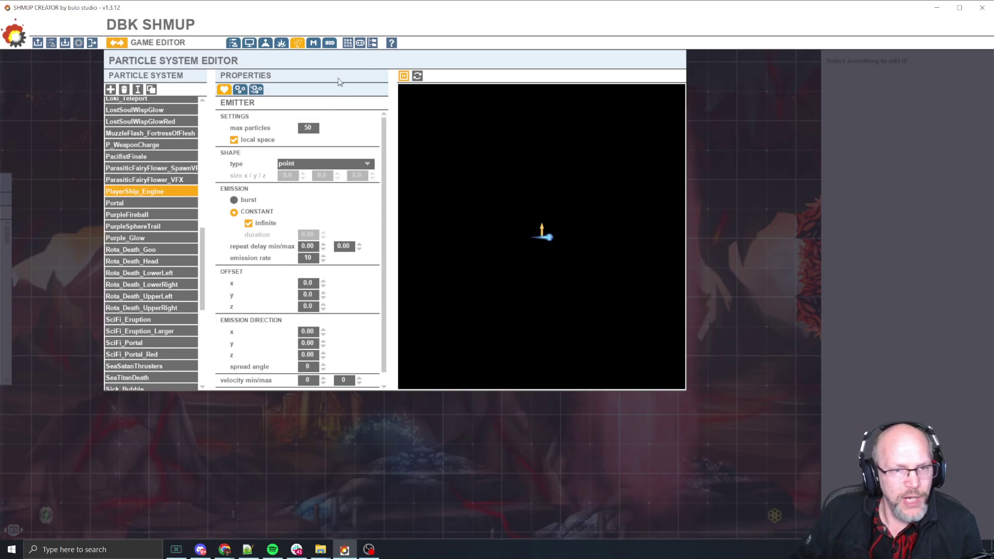
pyautogui.click(158, 179)
pyautogui.click(157, 193)
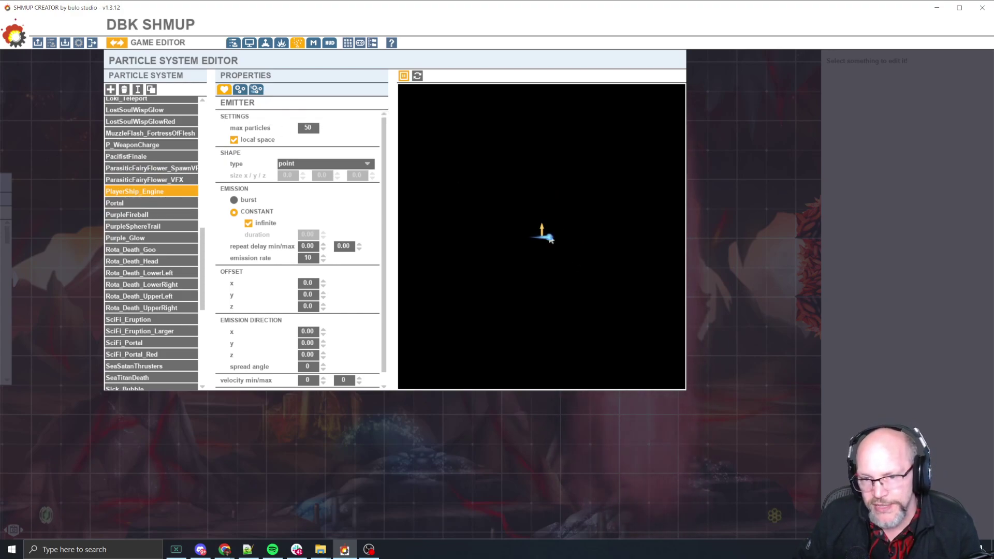
# Step: Choose JetTurbine_256x256.png as the particle texture of PlayerShip_Engine and inspect its column and row settings
pyautogui.click(256, 91)
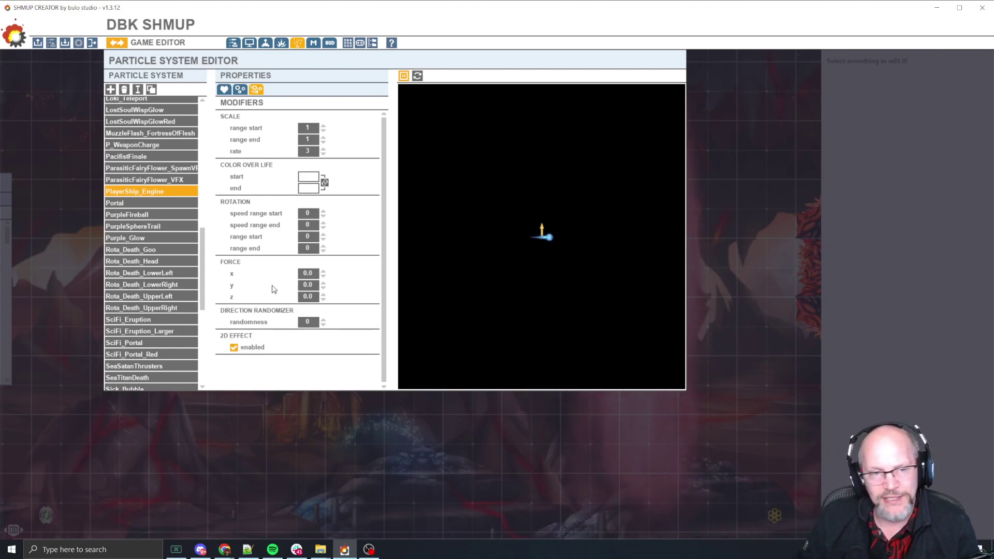
pyautogui.click(239, 90)
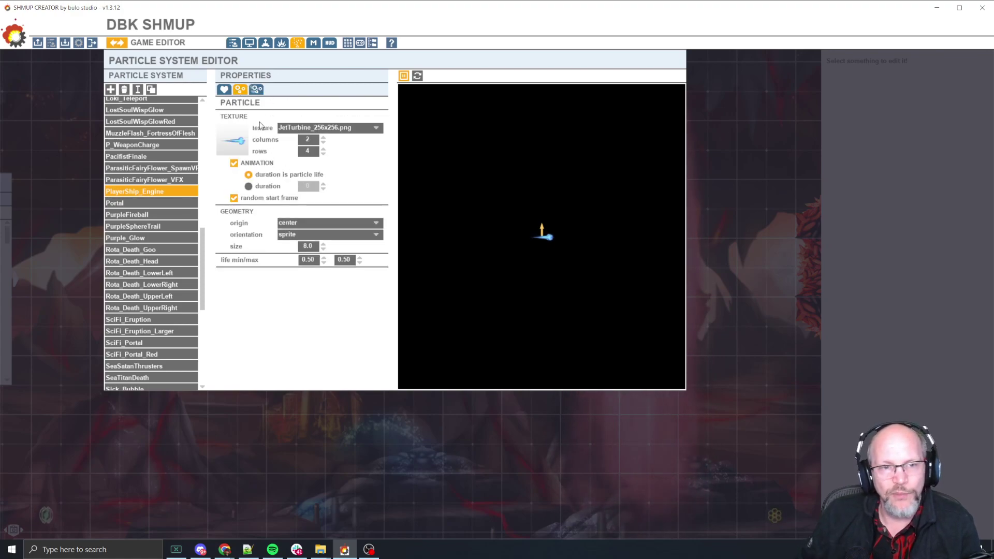
pyautogui.click(355, 129)
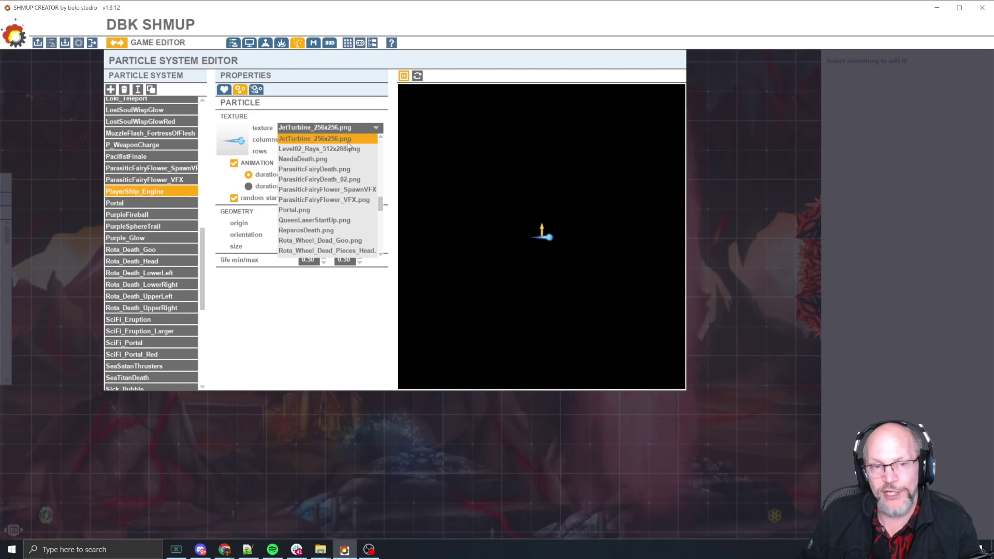
pyautogui.click(348, 139)
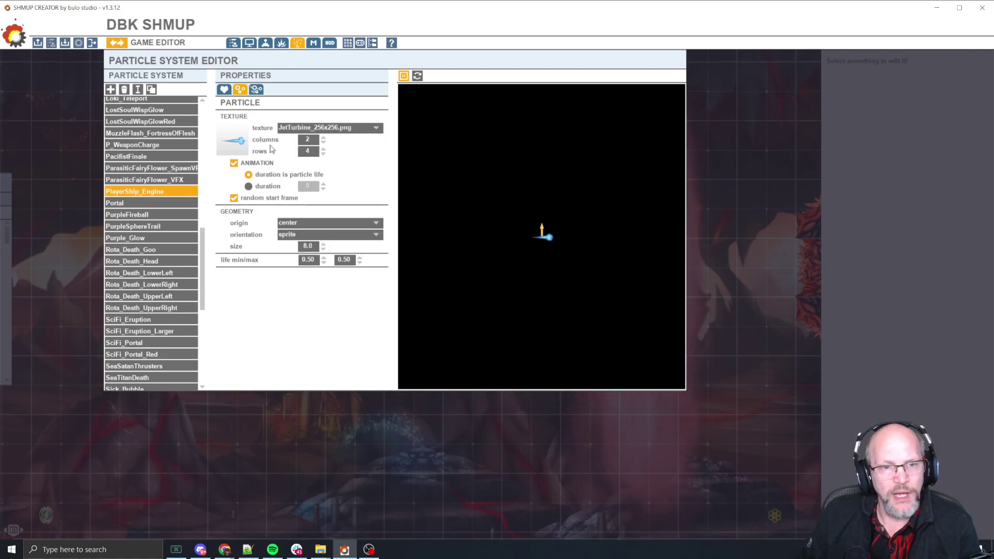
pyautogui.click(310, 151)
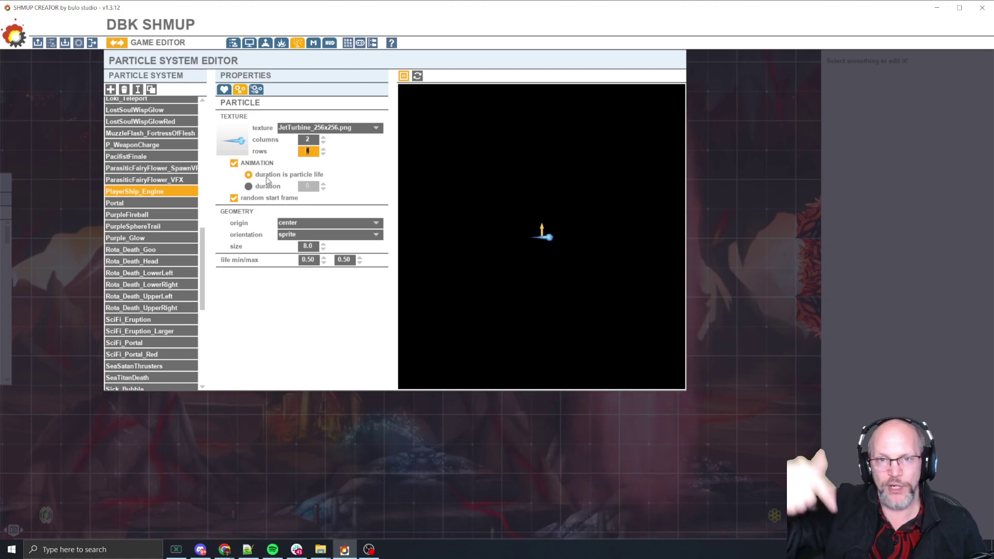
# Step: Review PlayerShip_Engine's emitter settings, including emission direction, spread angle and velocity, along with its particle and modifier properties
pyautogui.click(228, 90)
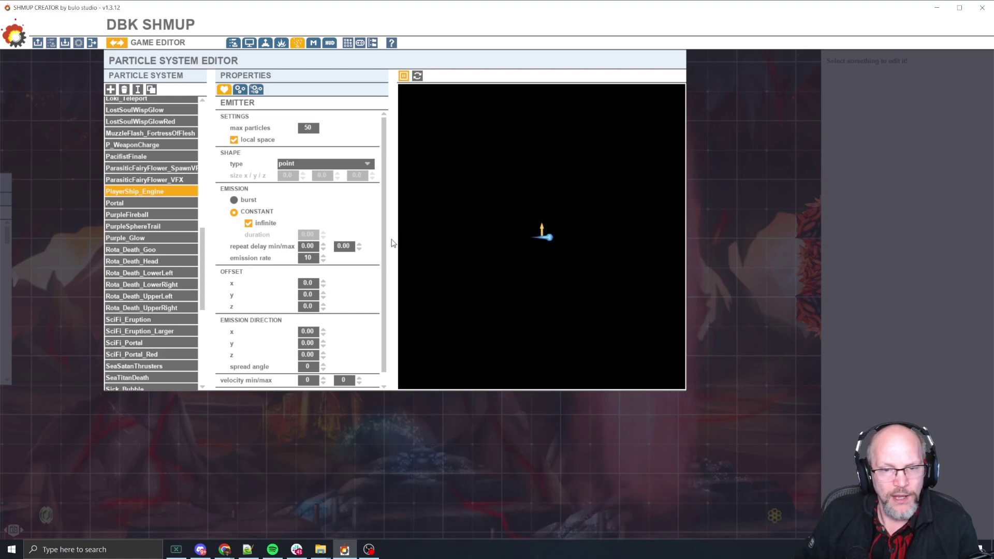
pyautogui.scroll(-1, 362, 259)
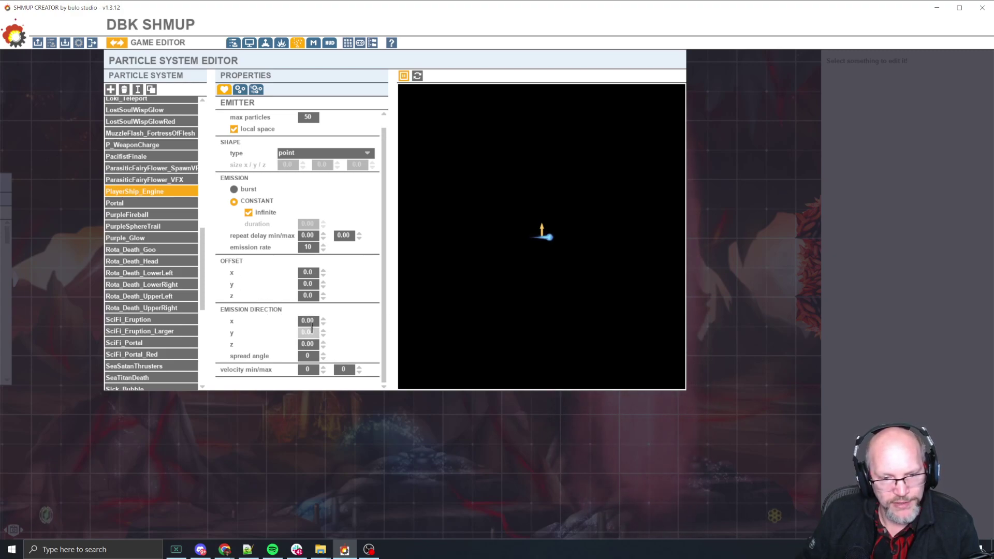
pyautogui.click(316, 345)
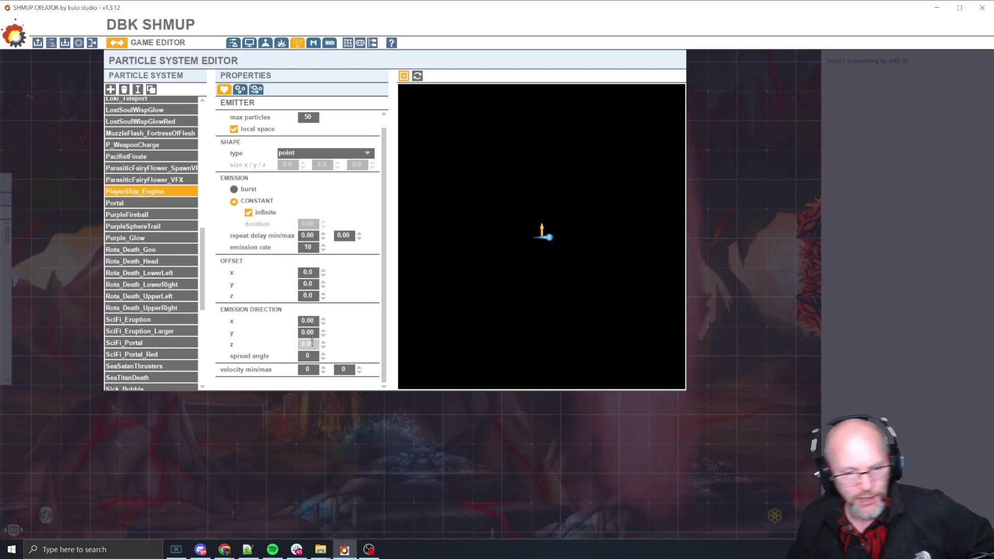
pyautogui.click(315, 355)
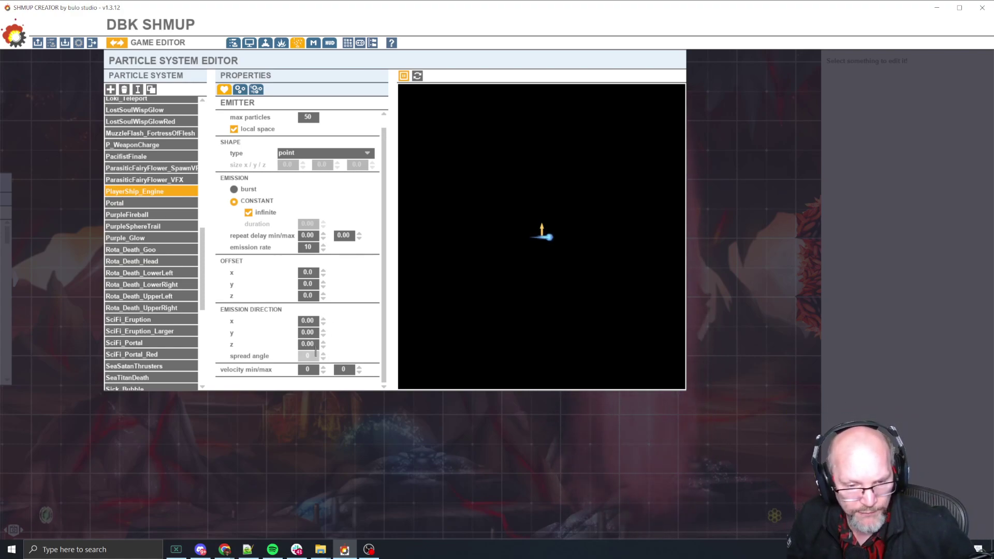
pyautogui.click(315, 368)
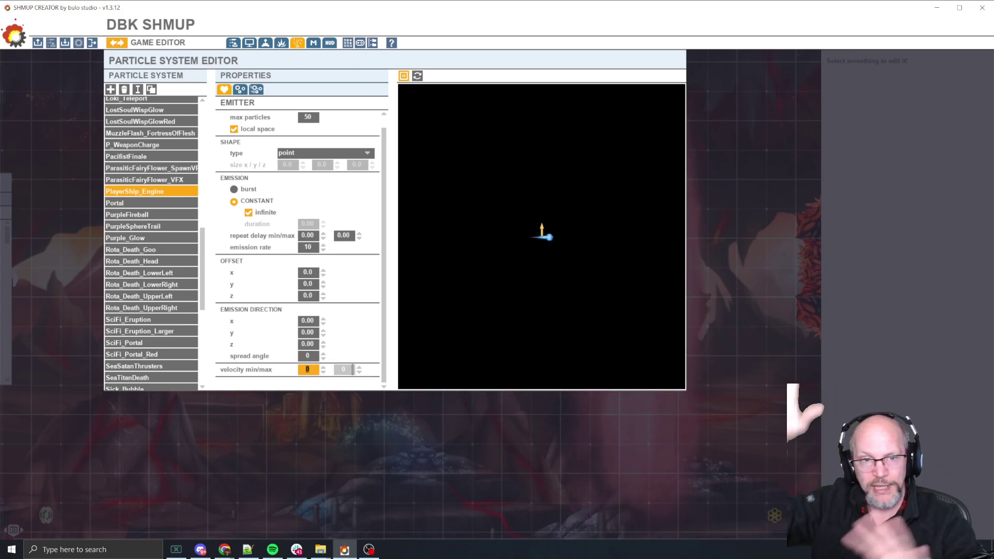
pyautogui.click(240, 89)
pyautogui.click(257, 89)
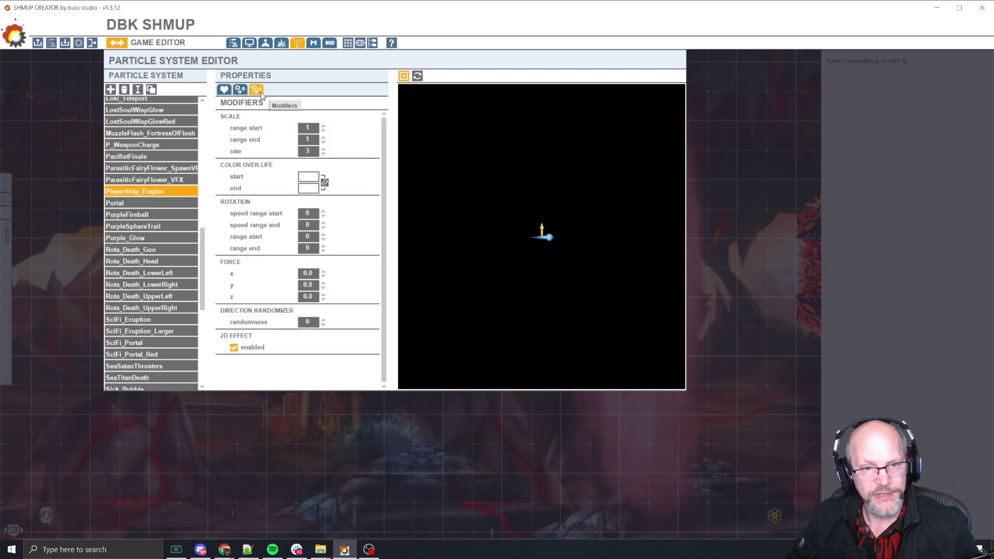
# Step: Return to the Level Editor and open the player ship's particle locator settings
pyautogui.click(144, 41)
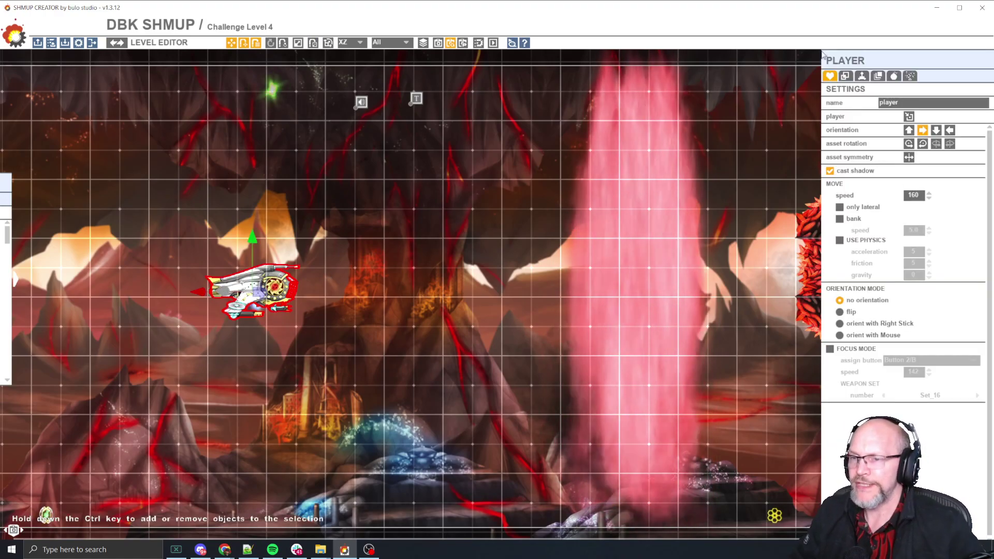
pyautogui.click(910, 77)
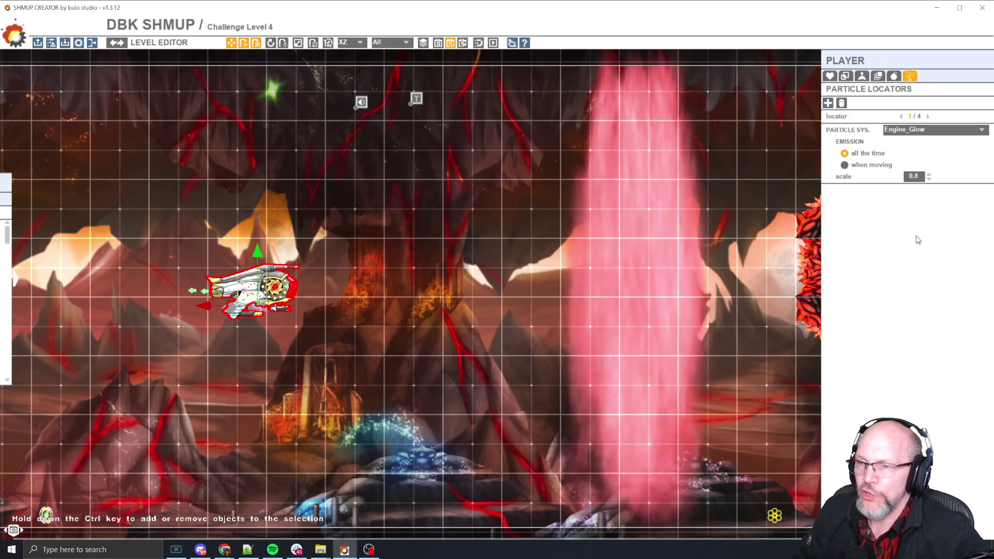
# Step: Look through the particle systems offered for the player's first locator, and review the settings of the ship's other particle locators
pyautogui.click(930, 129)
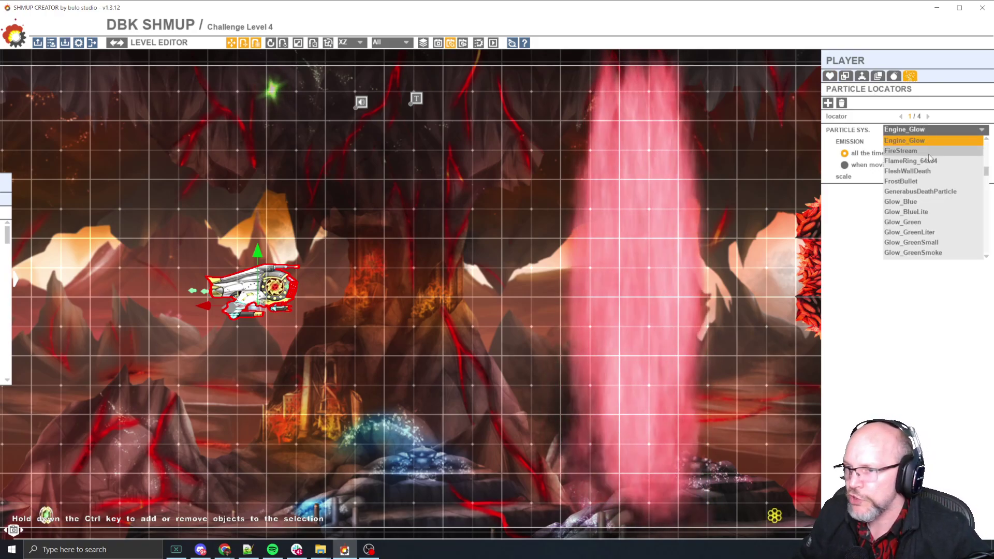
pyautogui.scroll(-1, 931, 177)
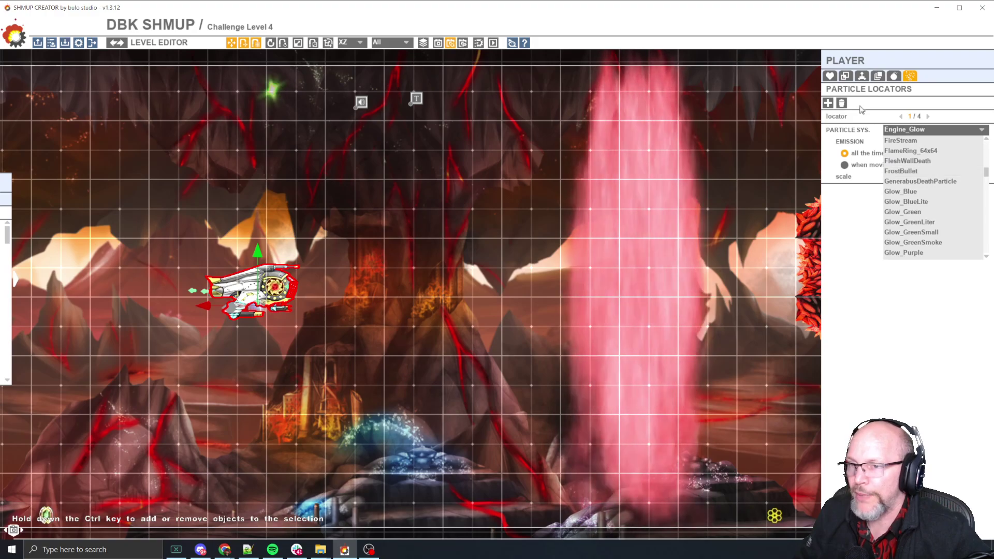
pyautogui.click(850, 331)
pyautogui.click(929, 117)
pyautogui.click(929, 117)
pyautogui.click(930, 117)
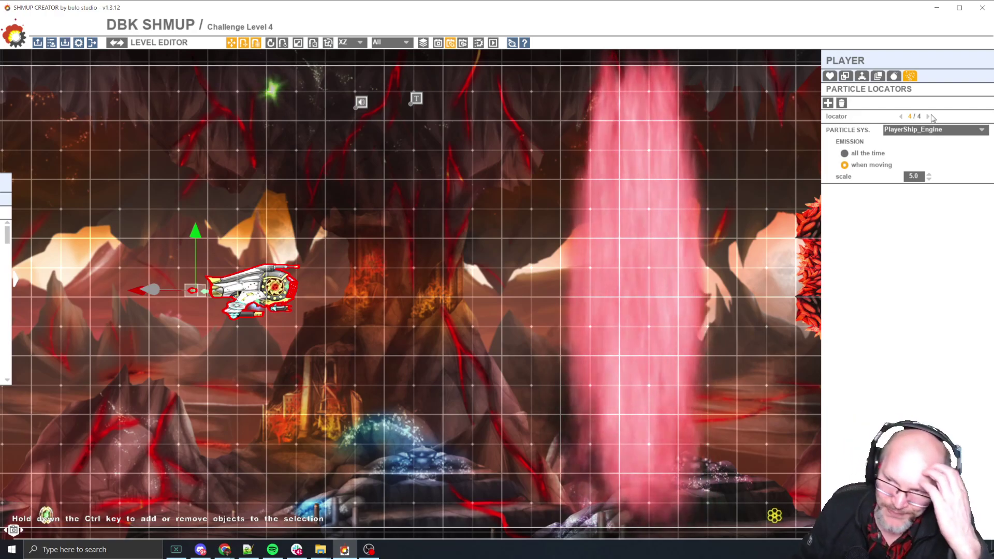
pyautogui.click(900, 117)
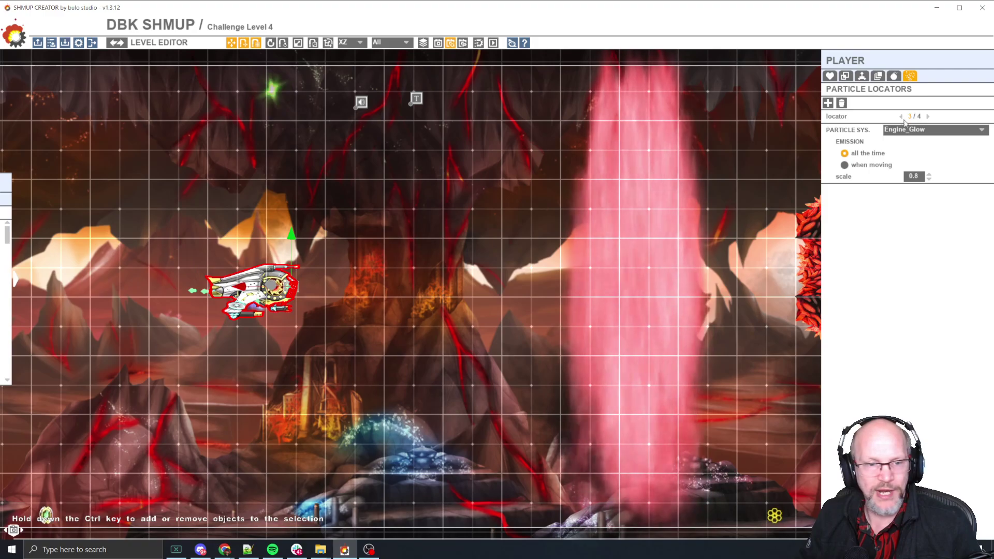
# Step: Switch the Level Editor to the freely zoomable camera view without the background and examine the particle locators around the player ship up close
pyautogui.click(462, 43)
pyautogui.scroll(5, 483, 309)
pyautogui.scroll(-3, 344, 305)
pyautogui.moveTo(569, 289); pyautogui.dragTo(442, 405, button='middle')
pyautogui.scroll(-1, 442, 405)
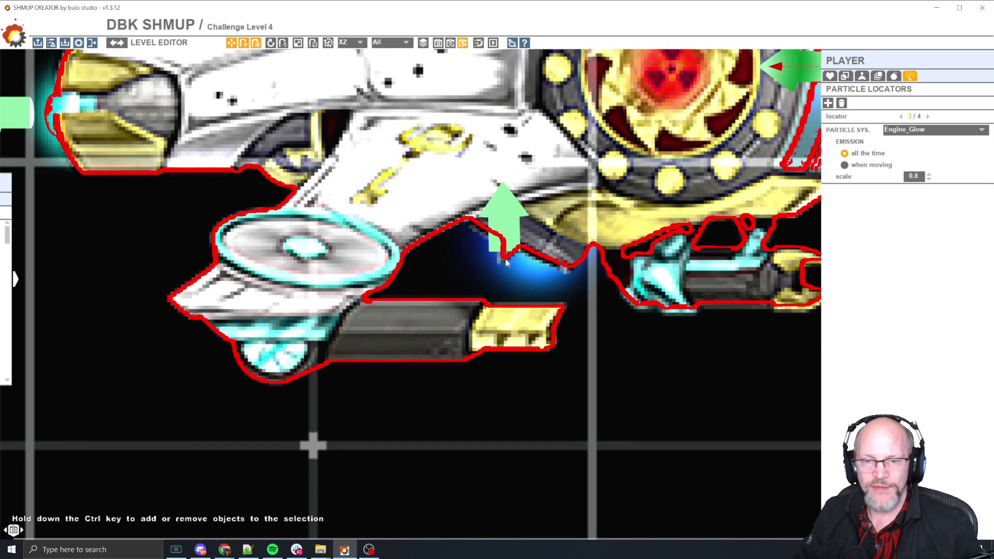
pyautogui.scroll(-3, 500, 264)
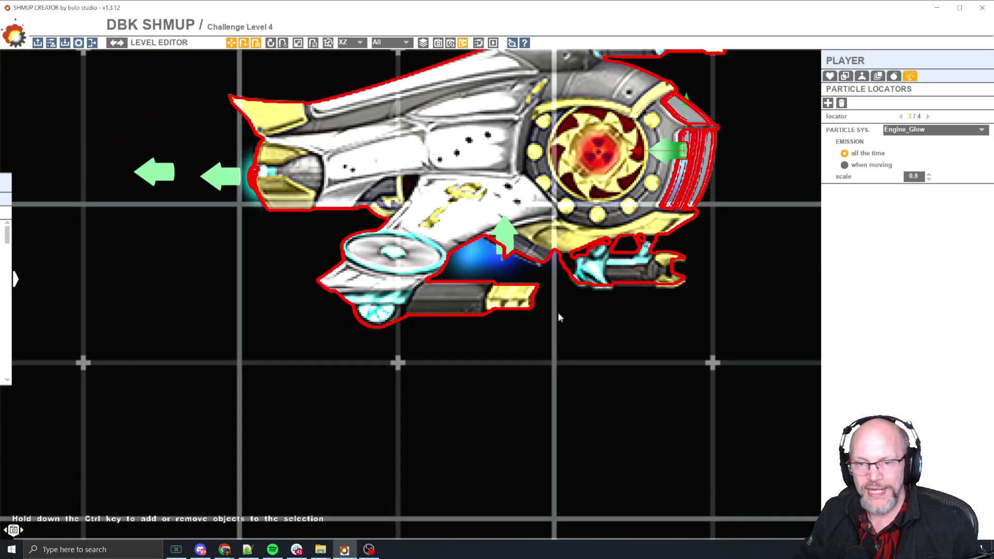
pyautogui.scroll(-3, 541, 298)
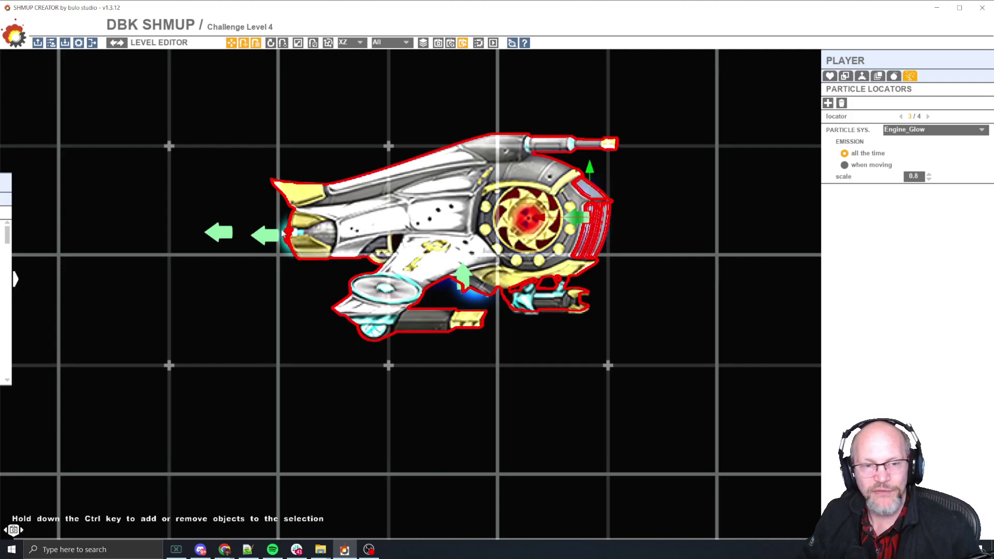
# Step: Deselect the player ship to view its engine glows without the selection outline, and select the ship again
pyautogui.click(251, 345)
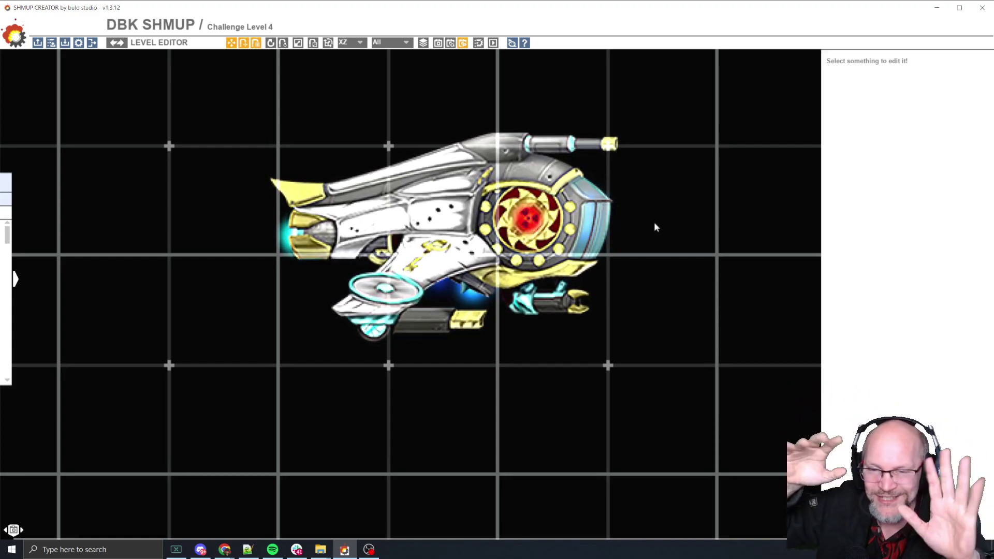
pyautogui.scroll(-2, 655, 226)
pyautogui.moveTo(604, 384); pyautogui.dragTo(512, 385, button='middle')
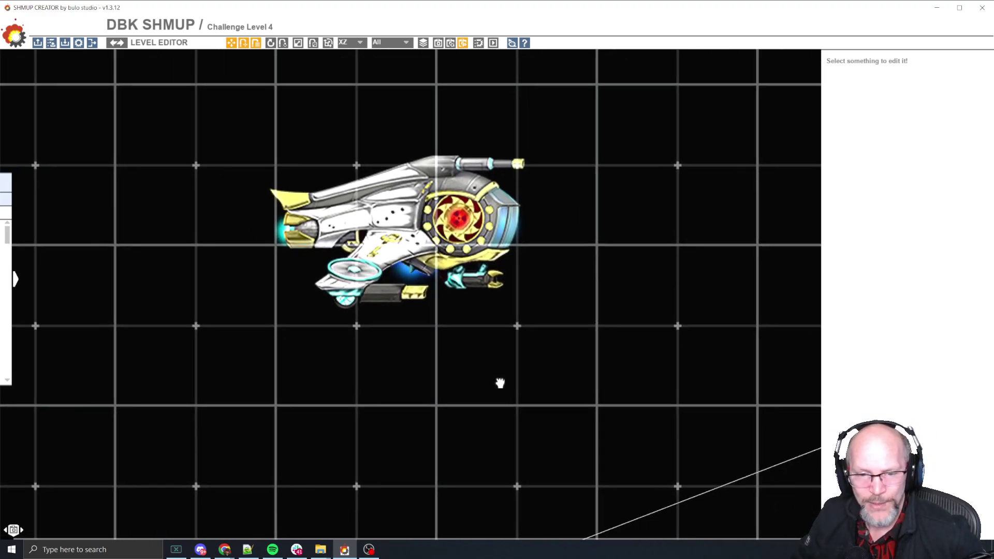
pyautogui.scroll(-2, 497, 349)
pyautogui.click(440, 283)
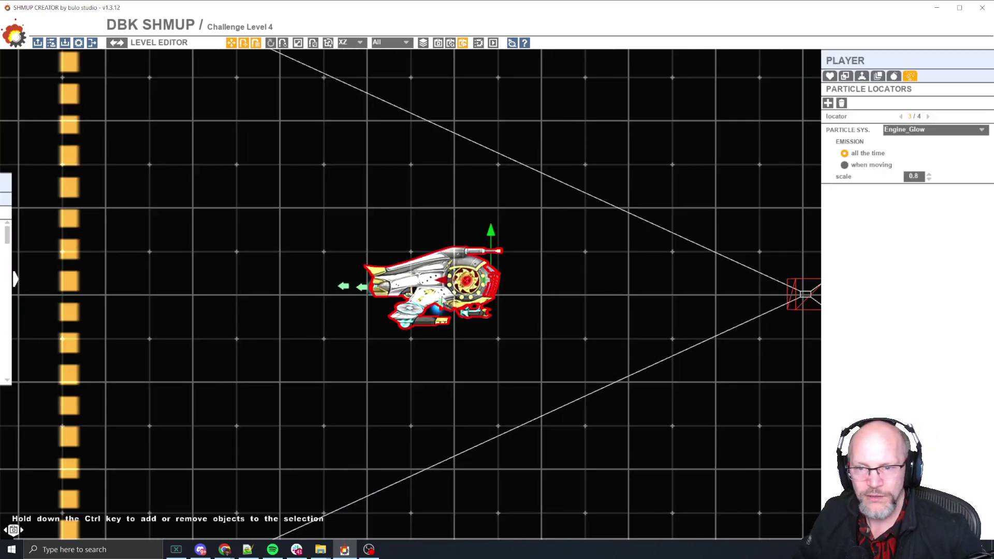
# Step: Compare the particle system, emission mode and scale settings of the player ship's Engine_Glow and PlayerShip_Engine locators
pyautogui.click(927, 117)
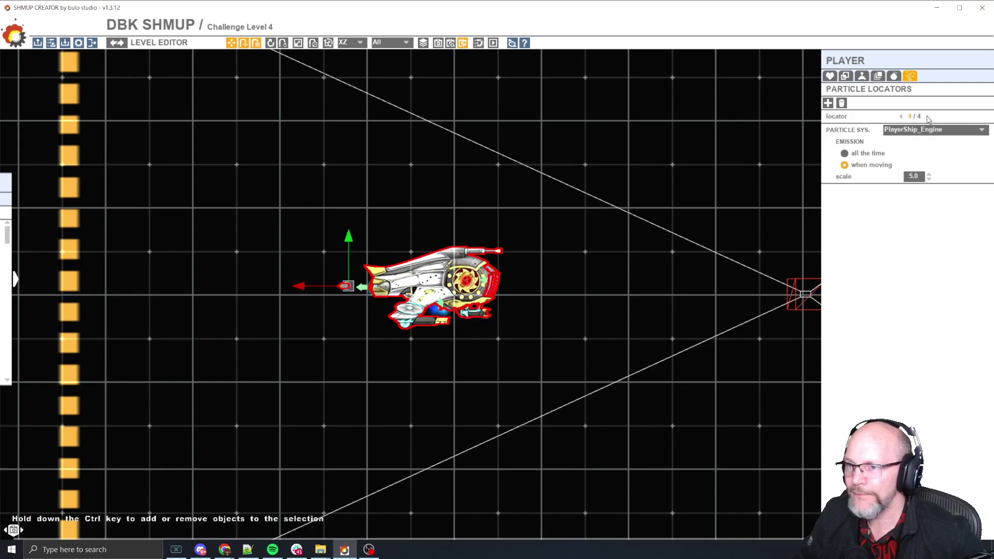
pyautogui.click(902, 117)
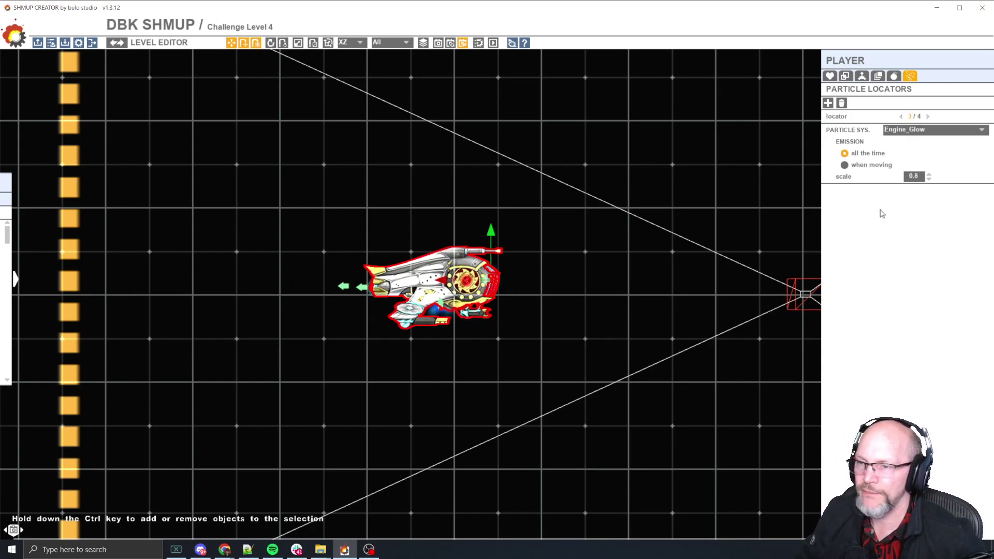
pyautogui.click(913, 176)
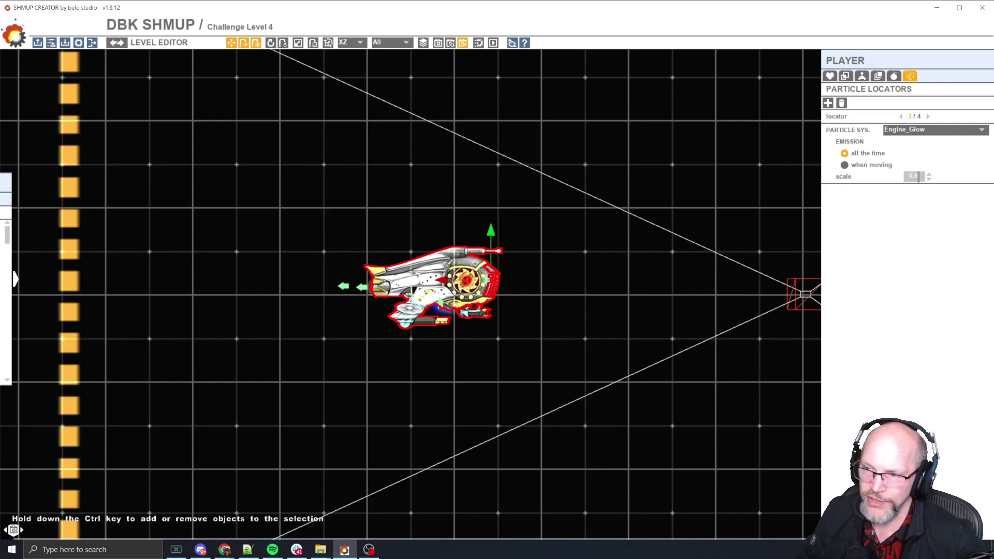
pyautogui.click(886, 232)
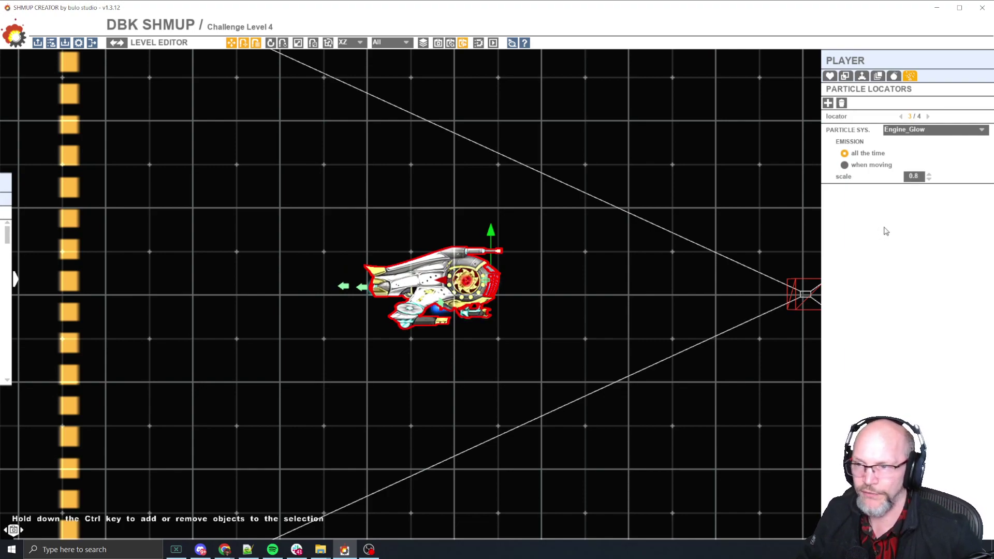
pyautogui.click(927, 116)
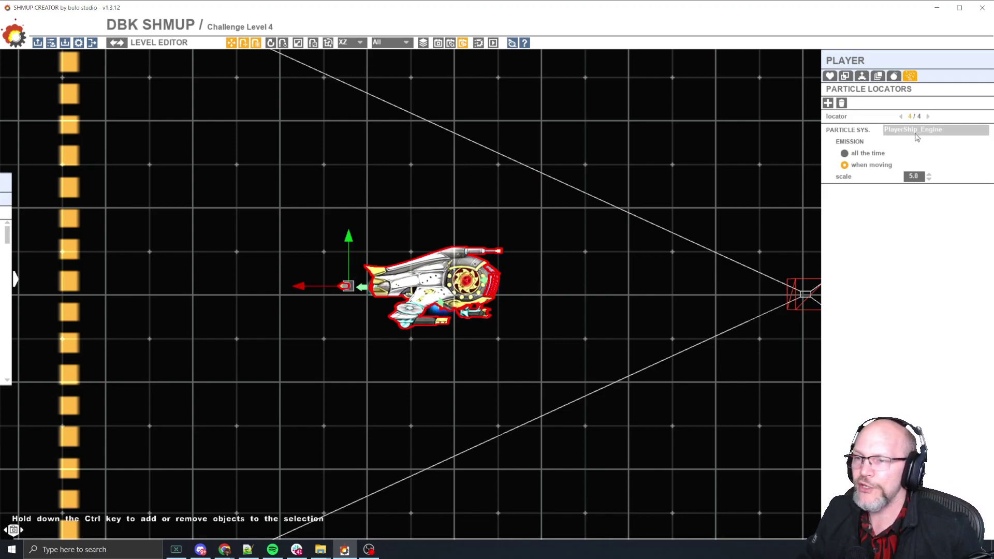
pyautogui.click(900, 118)
pyautogui.click(929, 117)
pyautogui.click(929, 118)
pyautogui.click(929, 117)
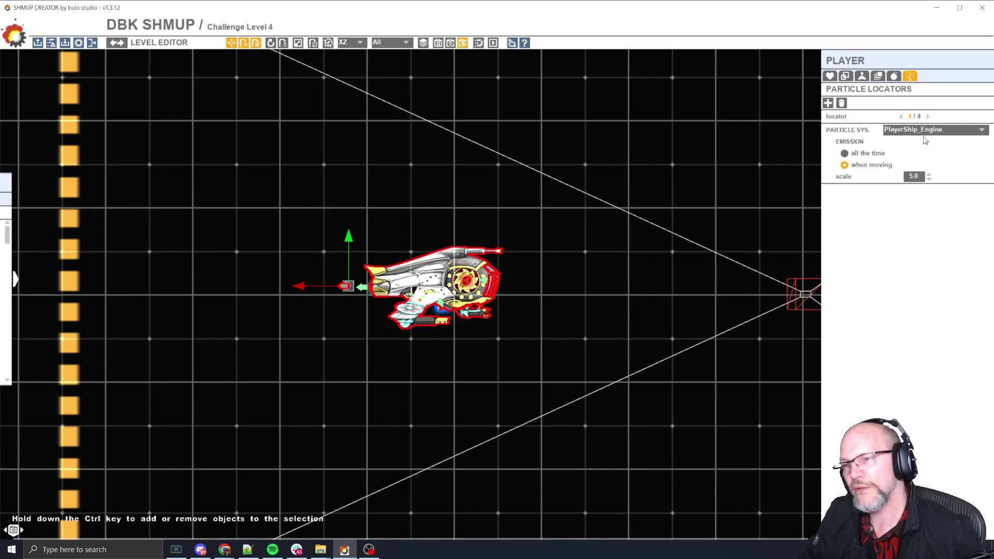
# Step: Reselect the player ship and inspect the two locators behind it, Engine_Glow at the nozzle and PlayerShip_Engine farther back, directly in the scene
pyautogui.click(328, 302)
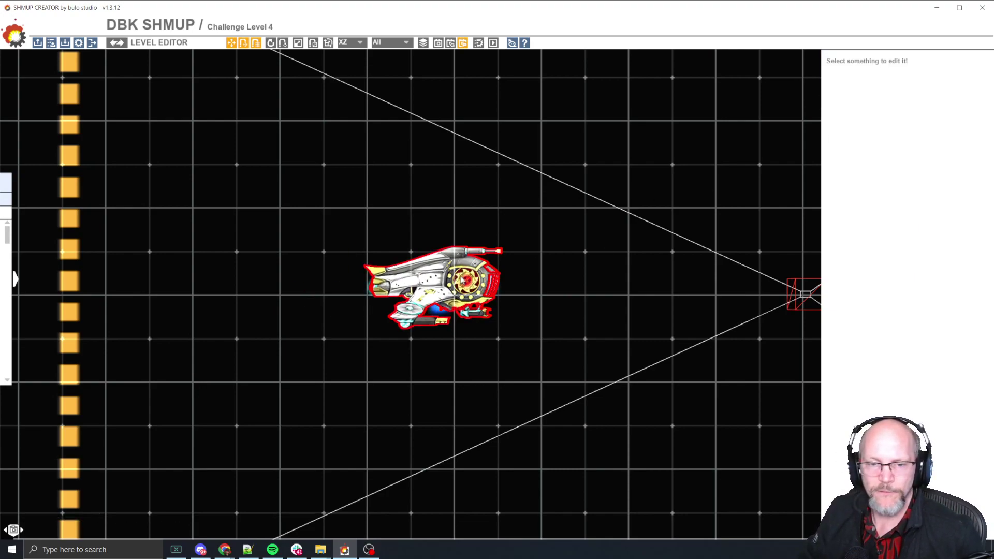
pyautogui.click(462, 280)
pyautogui.click(362, 289)
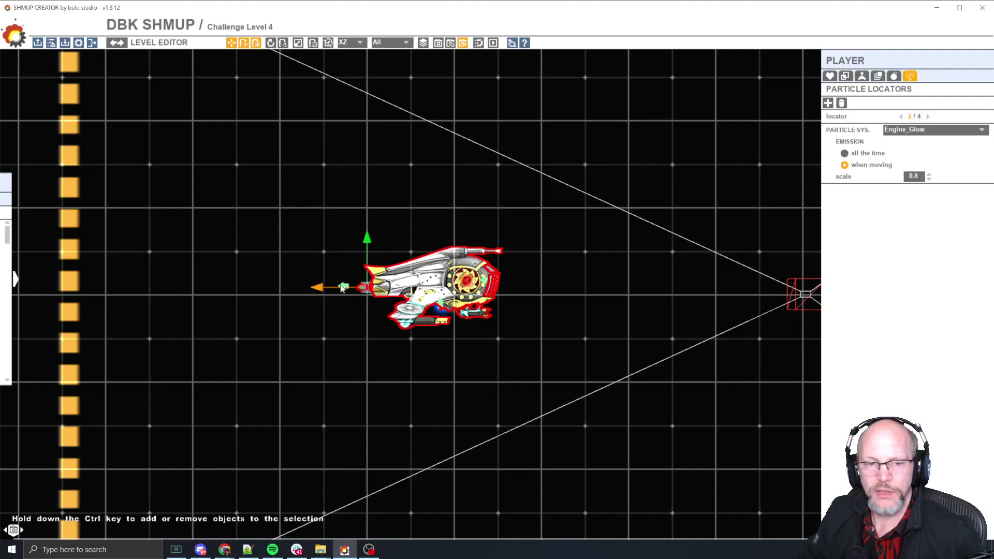
pyautogui.click(345, 286)
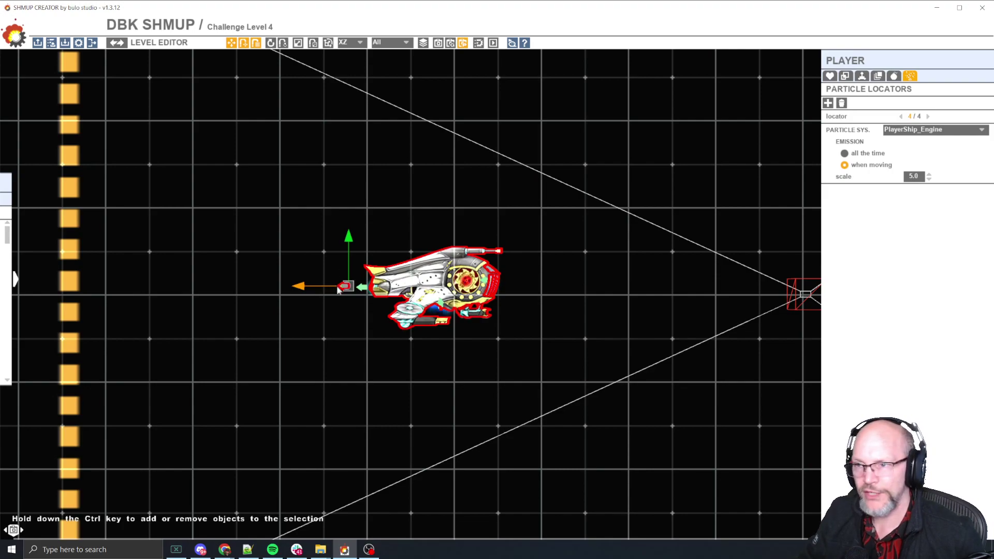
# Step: Check the PlayerShip_Engine particle system in the Game Editor and return to the Level Editor
pyautogui.click(118, 44)
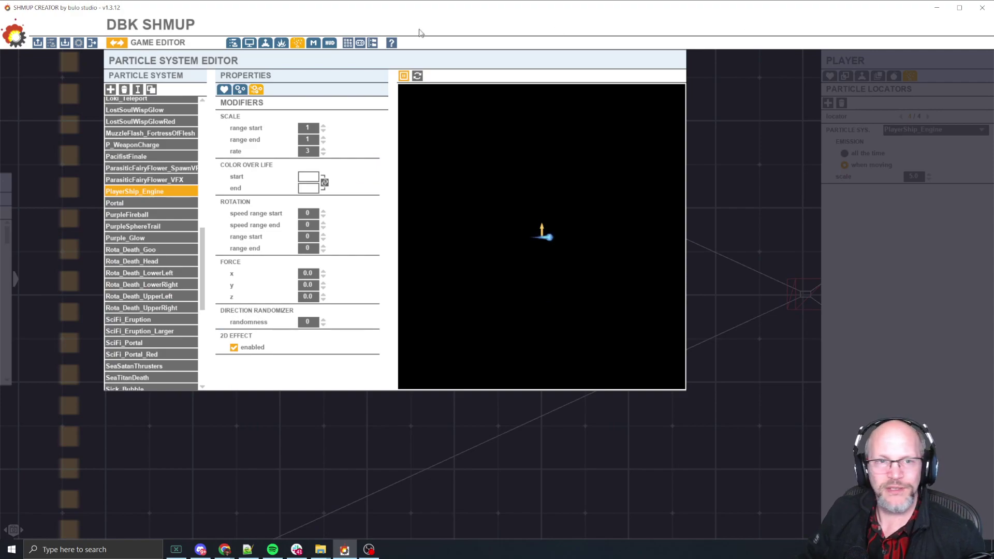
pyautogui.click(118, 44)
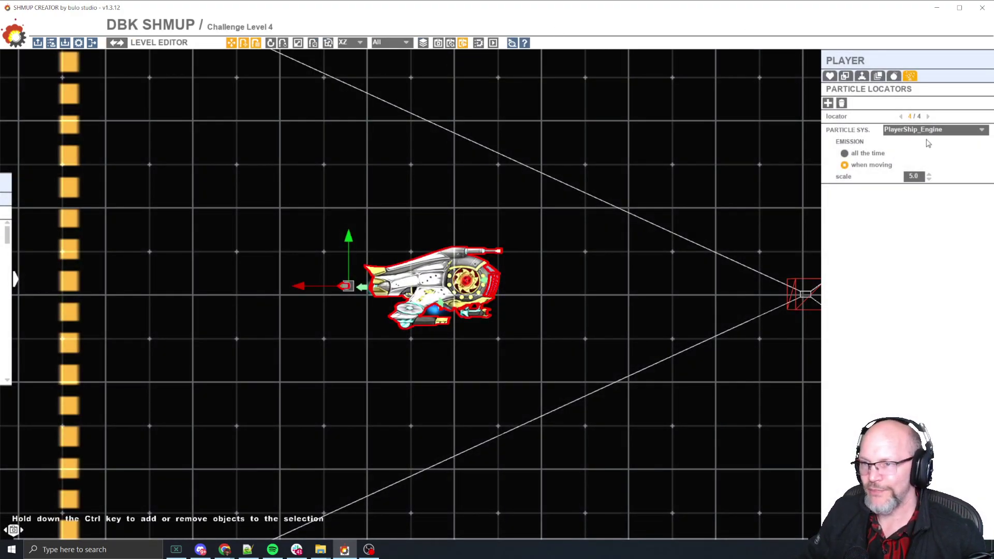